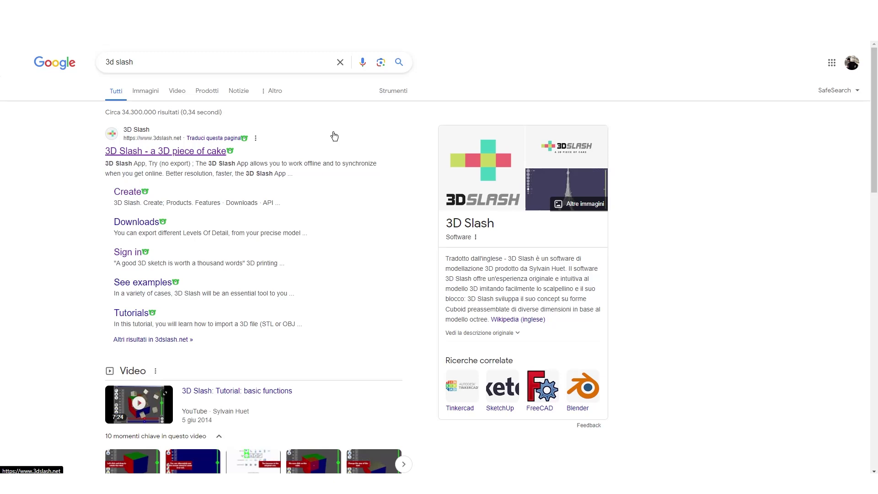
# - Open the 3D Slash website and choose CREATE to show the new-model options
pyautogui.click(173, 152)
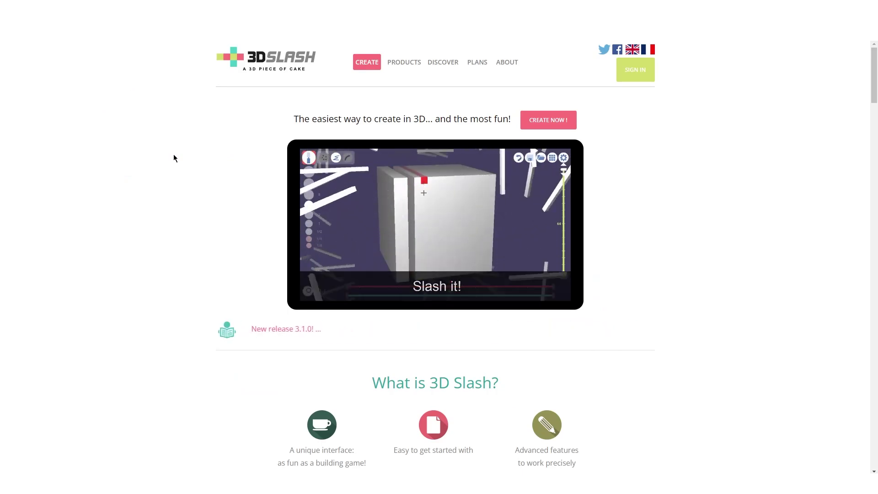
pyautogui.click(544, 120)
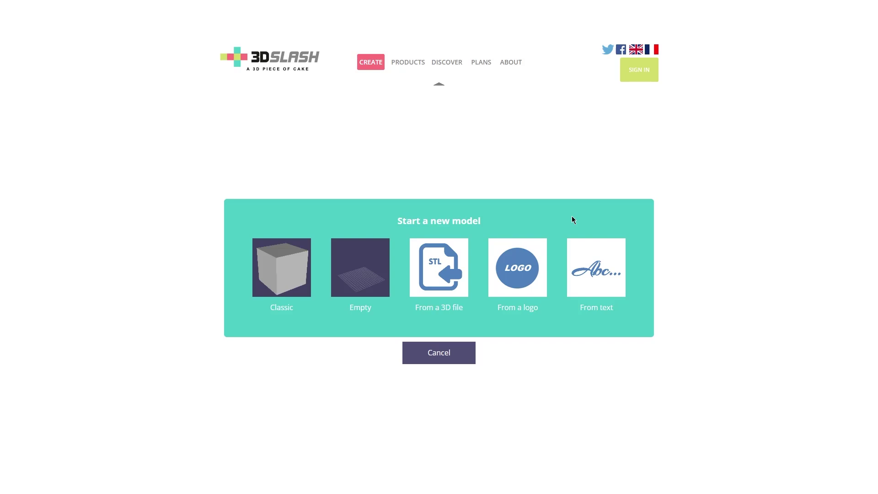
# - Start a Classic 64 × 64 × 64 cube model and mute the editor sound
pyautogui.click(294, 272)
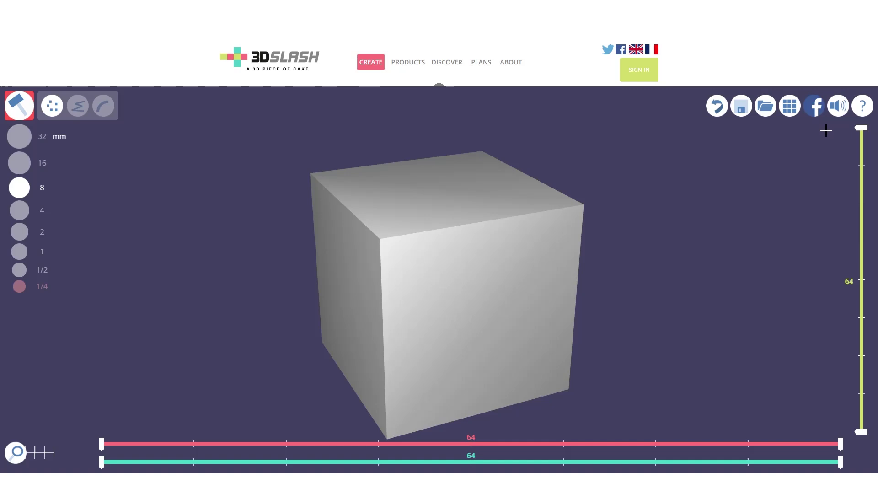
pyautogui.click(839, 113)
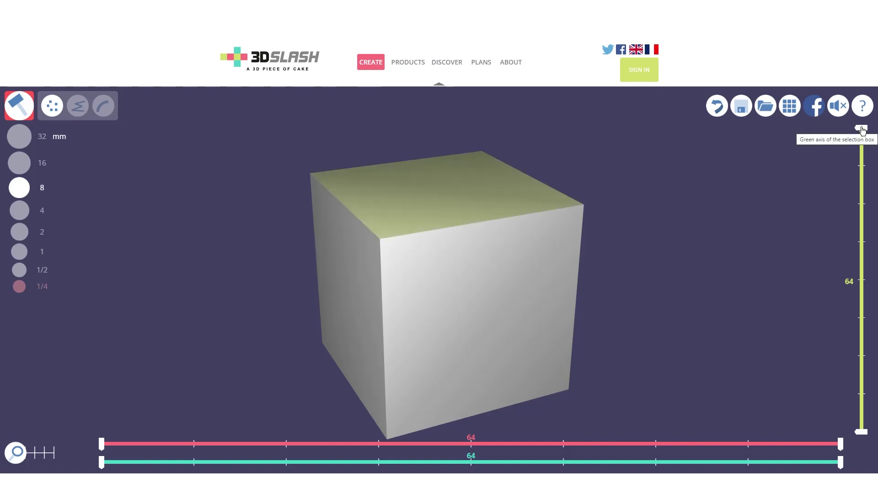
pyautogui.moveTo(863, 130)
pyautogui.mouseDown()
pyautogui.moveTo(862, 280)
pyautogui.moveTo(863, 129)
pyautogui.mouseUp()
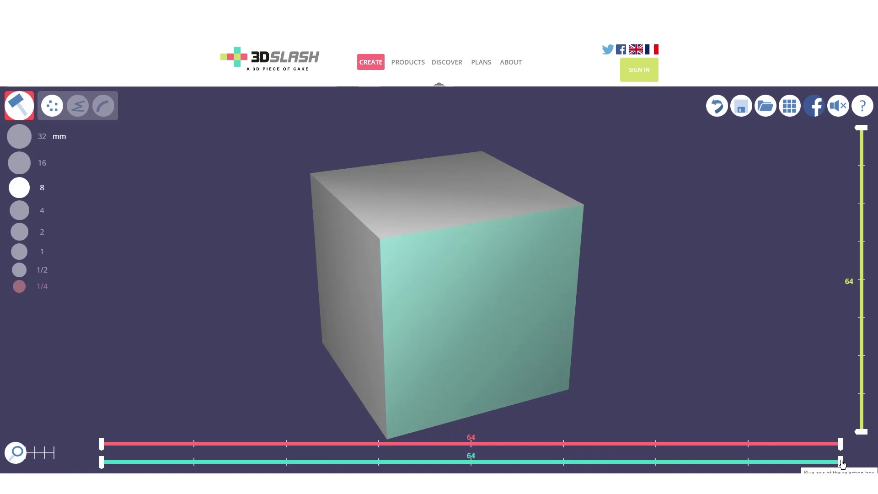
pyautogui.moveTo(841, 463)
pyautogui.mouseDown()
pyautogui.moveTo(449, 461)
pyautogui.moveTo(840, 462)
pyautogui.mouseUp()
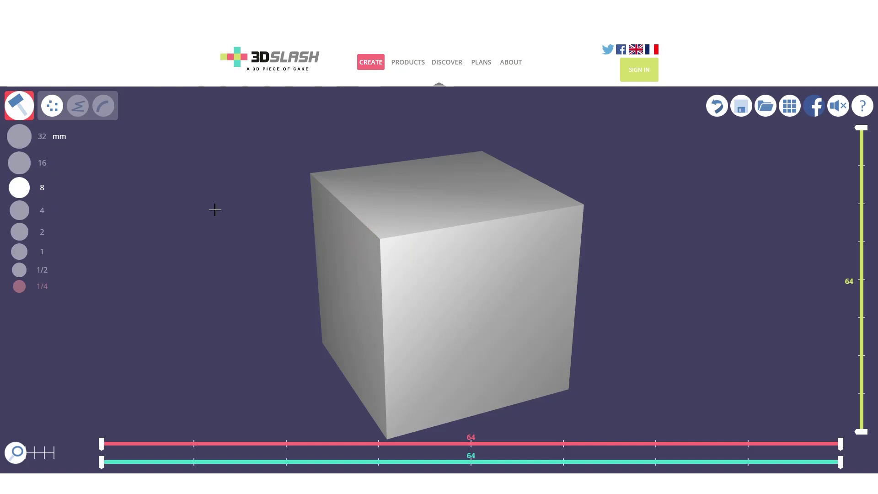
# - Hammer three blocks out of the cube's top corner, undoing a fourth removal
pyautogui.click(391, 245)
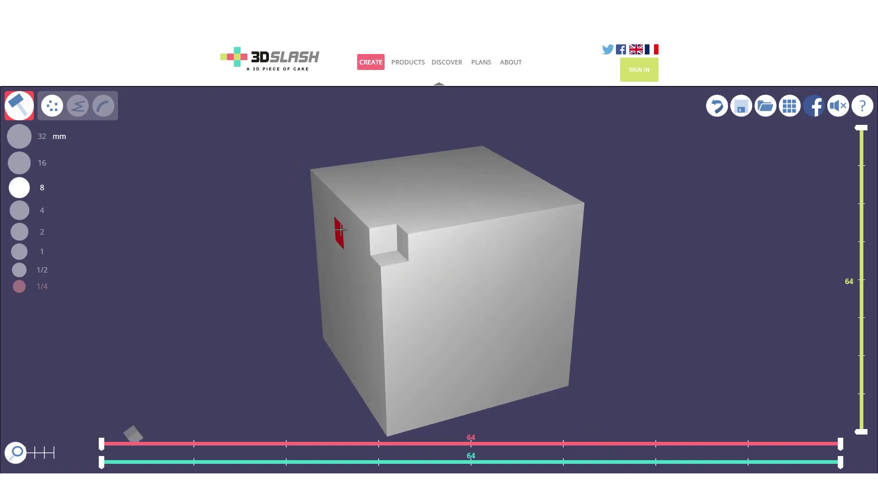
pyautogui.click(383, 239)
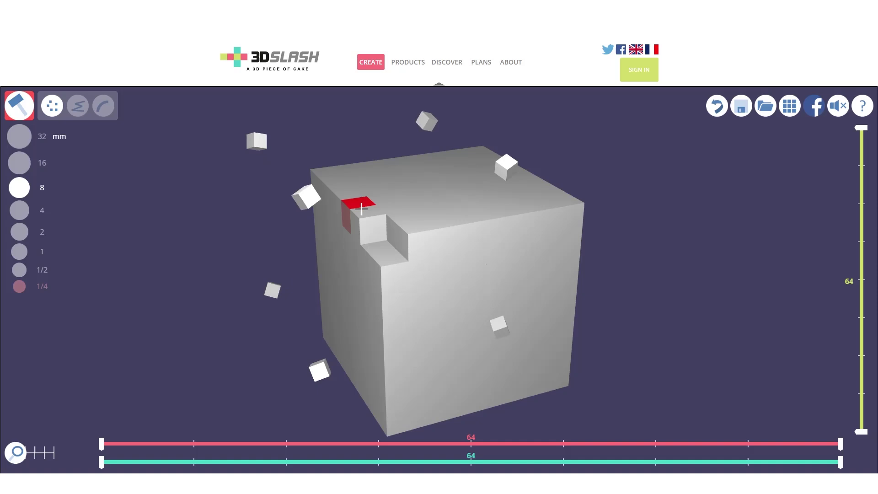
pyautogui.click(373, 224)
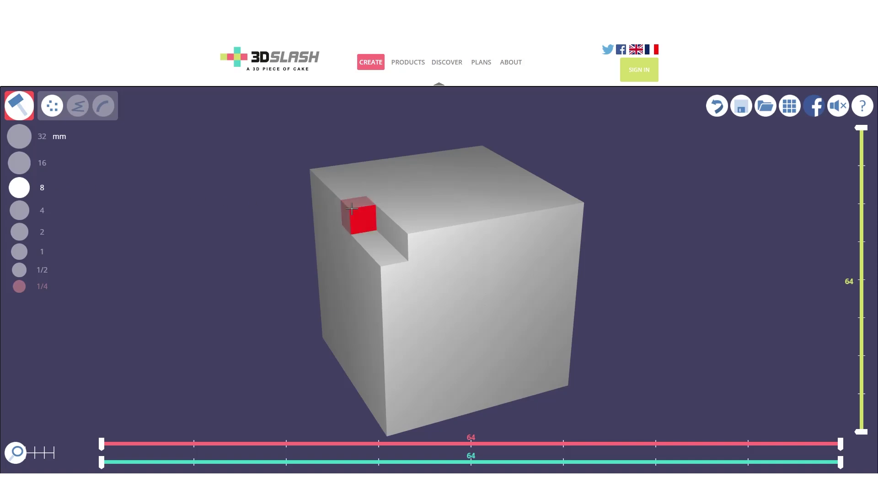
pyautogui.click(351, 209)
pyautogui.hotkey('ctrl', 'z')
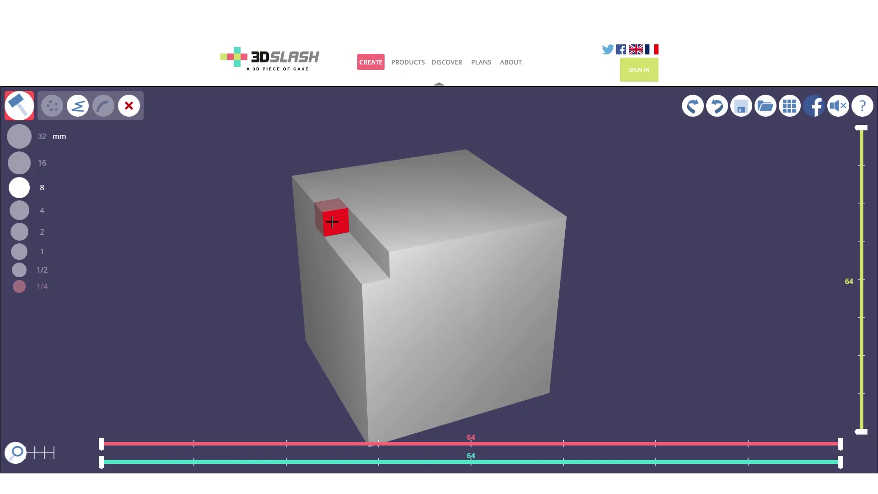
# - Slice three slabs off the cube's top with the chisel to form a stepped ledge
pyautogui.click(22, 108)
pyautogui.click(23, 110)
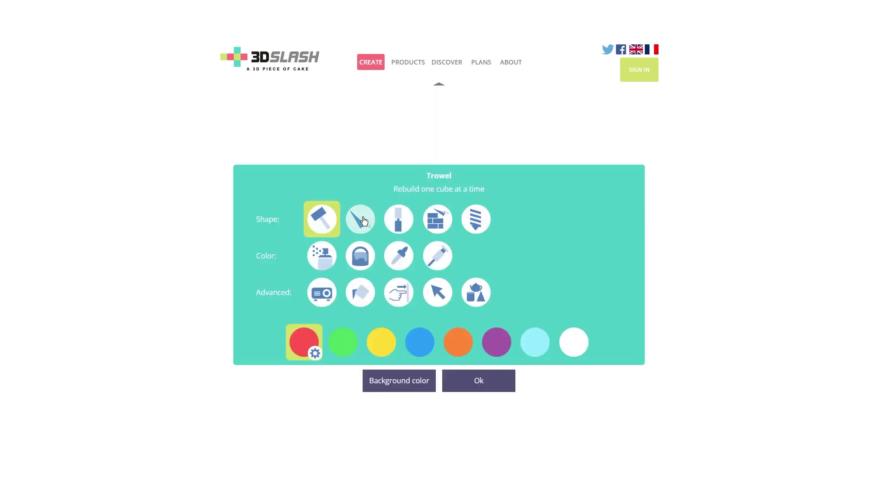
pyautogui.click(400, 221)
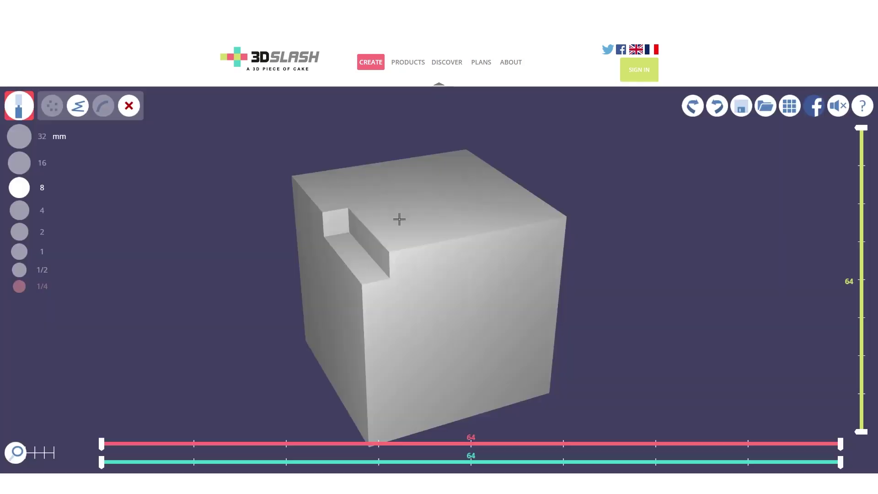
pyautogui.click(408, 251)
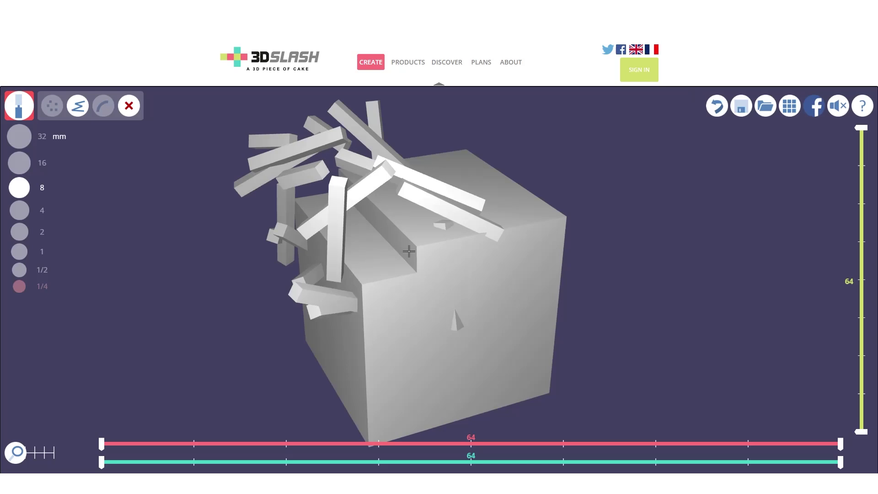
pyautogui.click(425, 252)
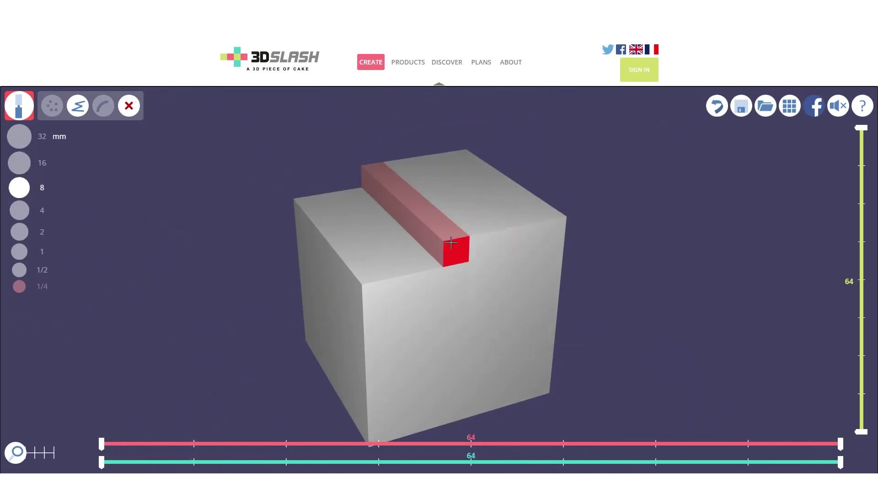
pyautogui.click(452, 242)
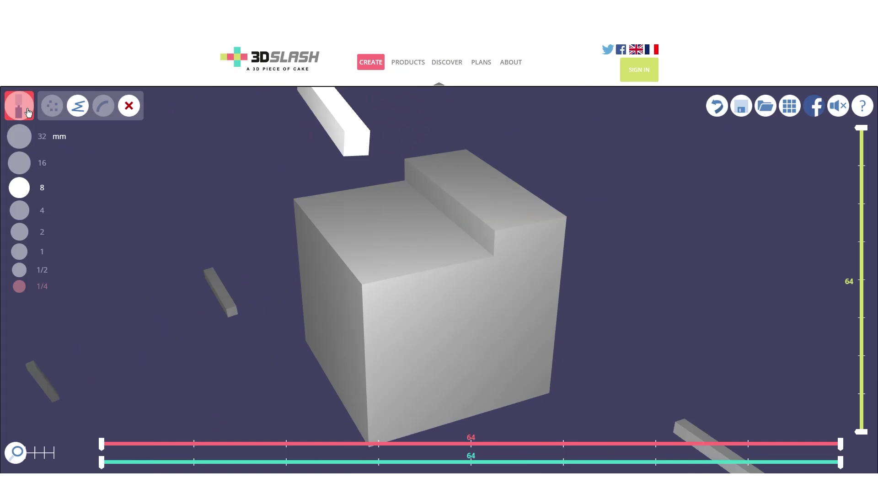
# - Place three red cubes side by side on top of the cube with the trowel
pyautogui.click(19, 105)
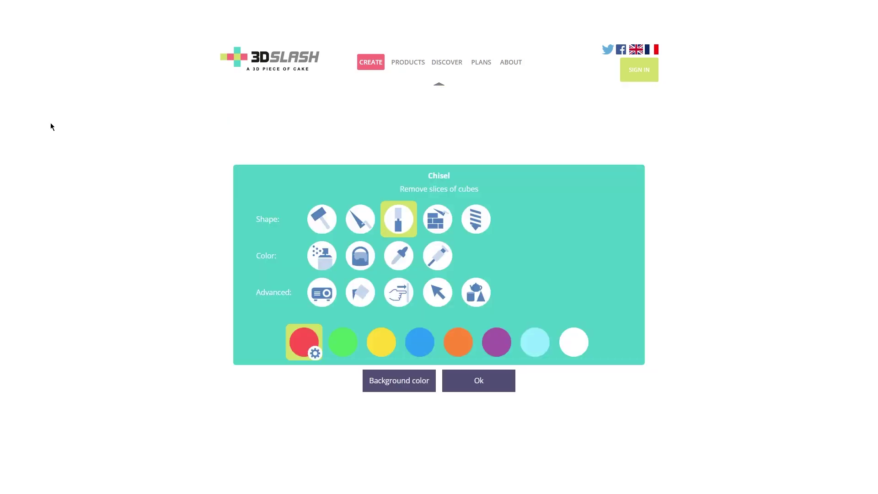
pyautogui.click(354, 224)
pyautogui.click(399, 188)
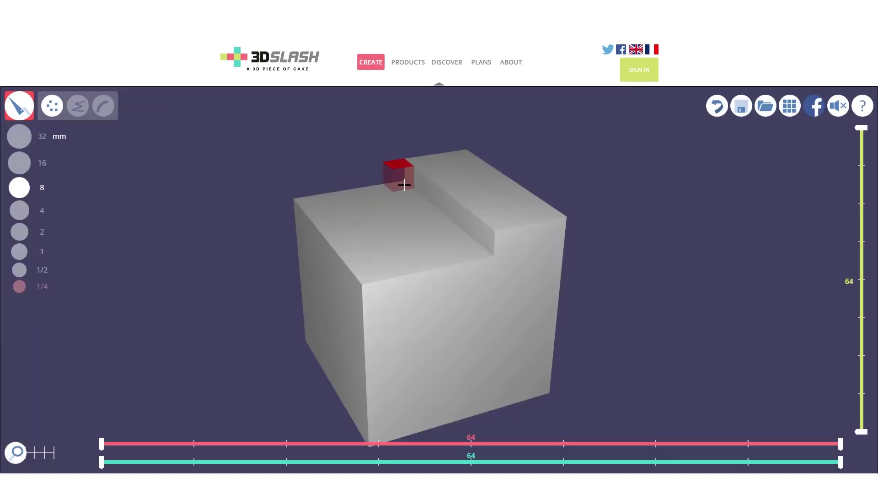
pyautogui.click(378, 190)
pyautogui.click(352, 188)
# - Build a row of red cubes along the top-left edge, then drill away the L-shaped strip
pyautogui.click(18, 105)
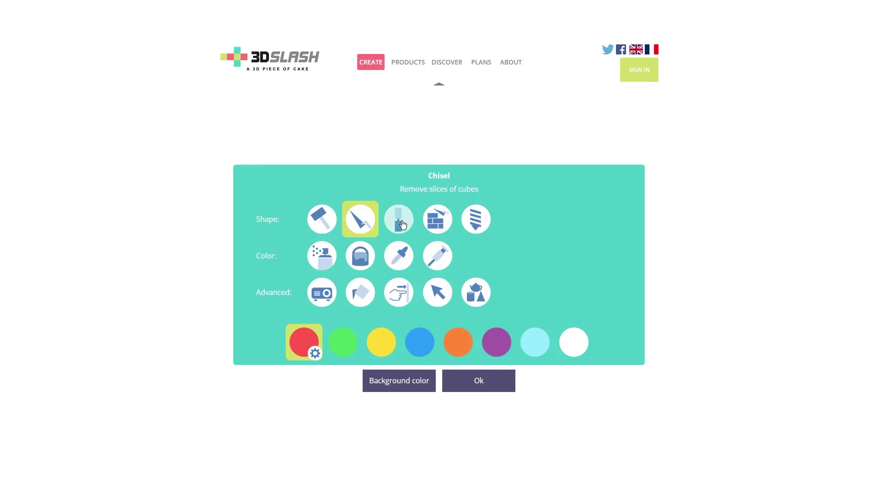
pyautogui.click(438, 219)
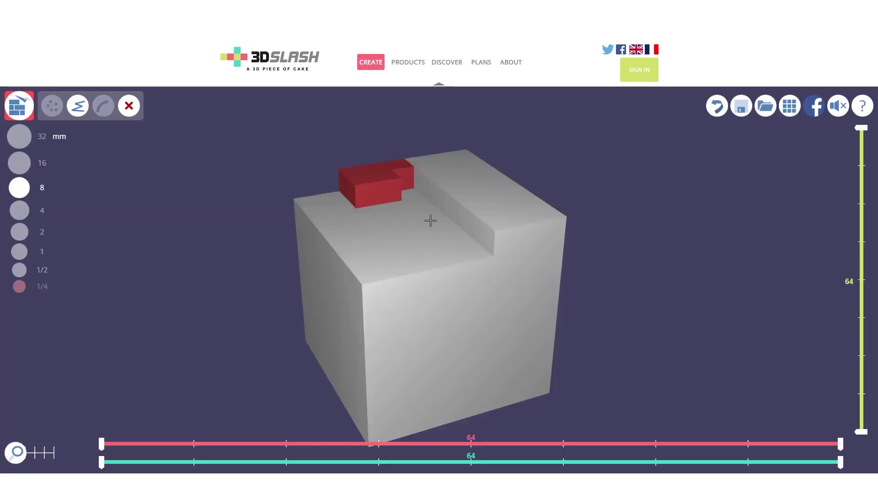
pyautogui.moveTo(371, 269); pyautogui.dragTo(296, 207)
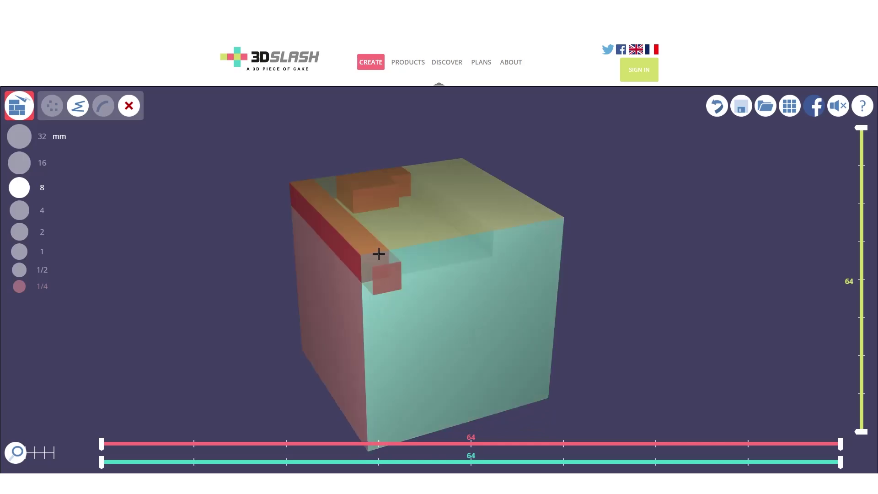
pyautogui.click(19, 106)
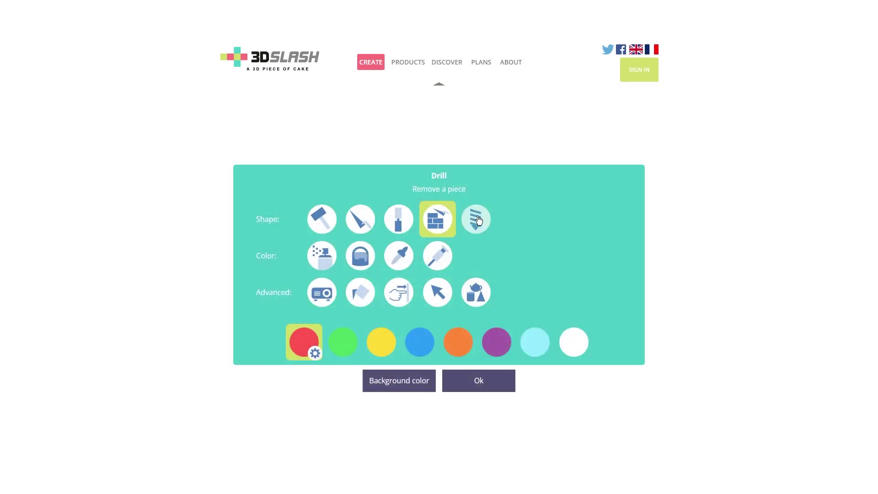
pyautogui.click(477, 220)
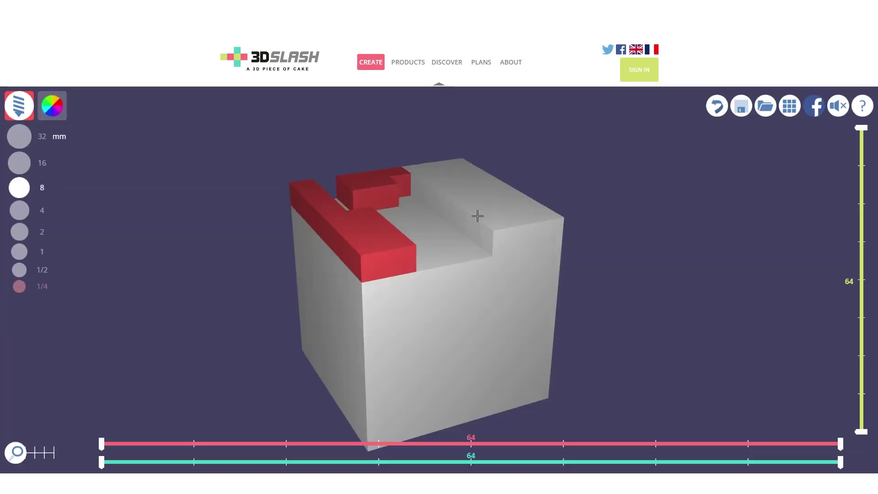
pyautogui.click(369, 232)
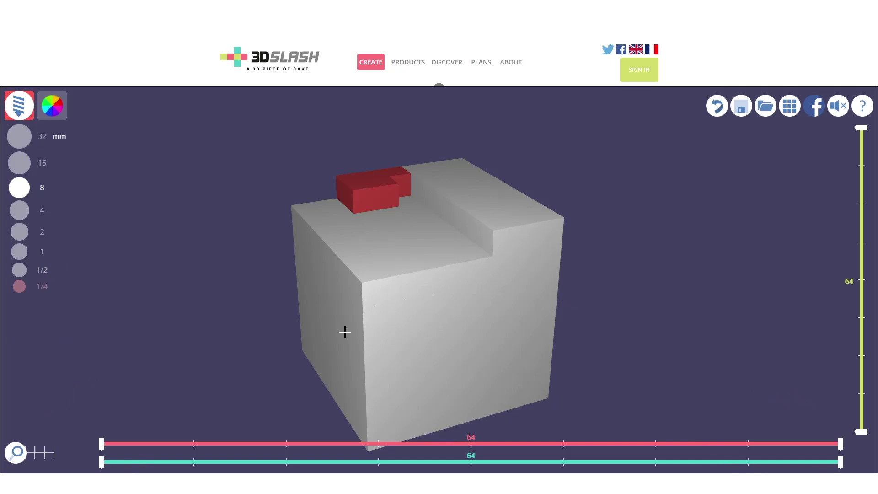
# - Spray red onto the cube's right top edge, then fill the whole cube red
pyautogui.click(24, 113)
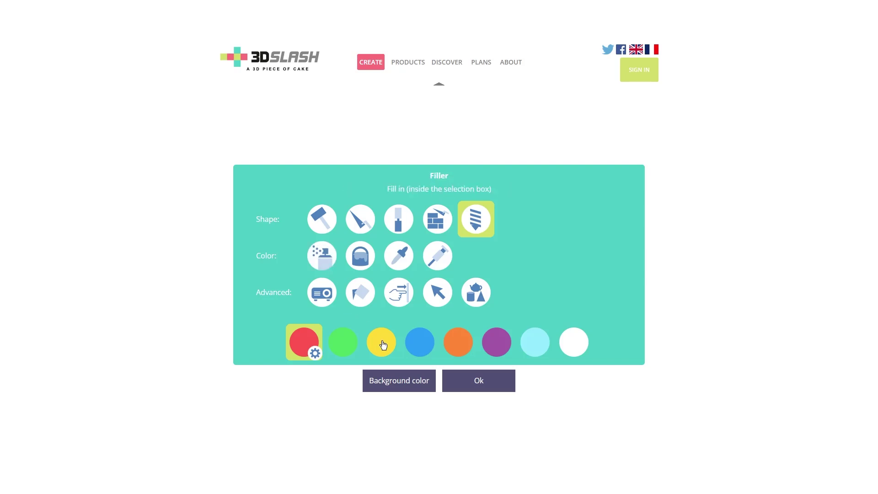
pyautogui.click(321, 255)
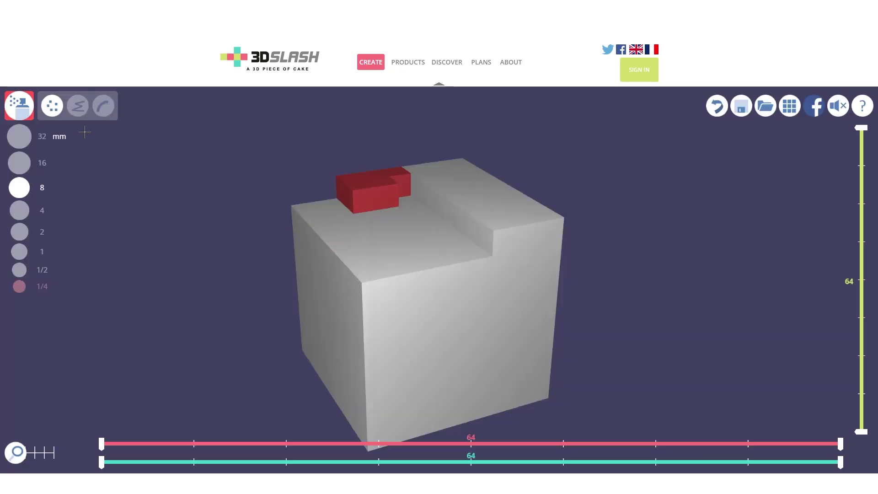
pyautogui.moveTo(485, 220)
pyautogui.mouseDown()
pyautogui.moveTo(547, 222)
pyautogui.moveTo(481, 214)
pyautogui.moveTo(487, 228)
pyautogui.moveTo(531, 218)
pyautogui.moveTo(472, 236)
pyautogui.moveTo(528, 238)
pyautogui.moveTo(548, 218)
pyautogui.moveTo(499, 235)
pyautogui.mouseUp()
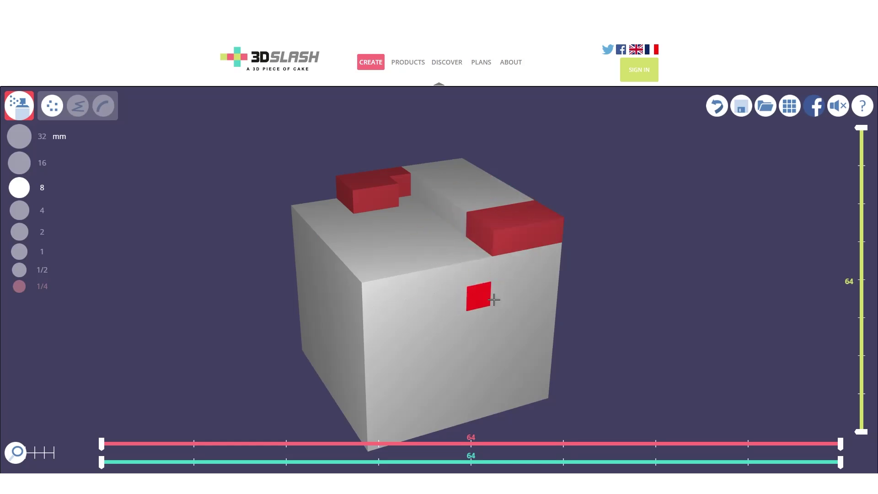
pyautogui.press('space')
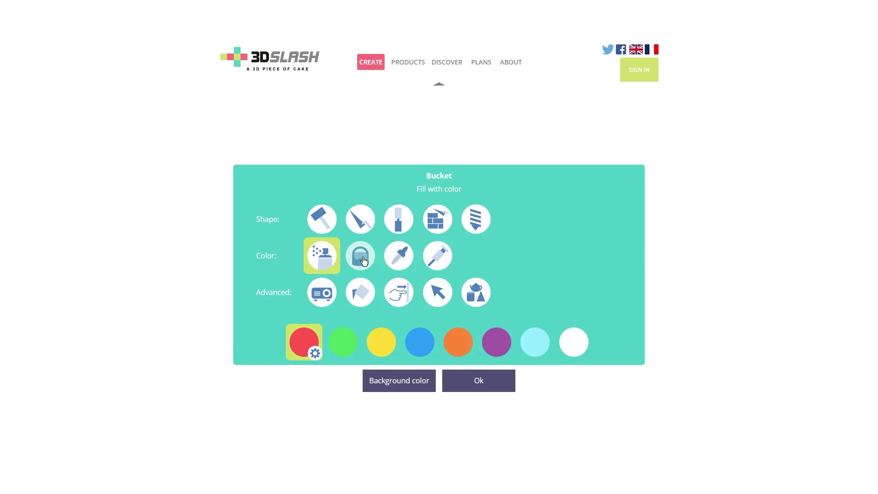
pyautogui.click(364, 261)
pyautogui.click(417, 249)
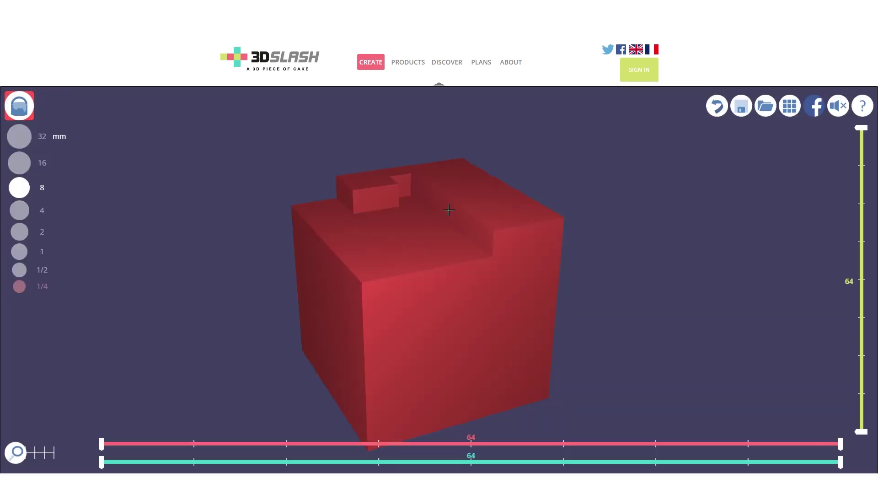
# - Sample red from the cube with the pipette and switch to the Syringe tool
pyautogui.click(19, 105)
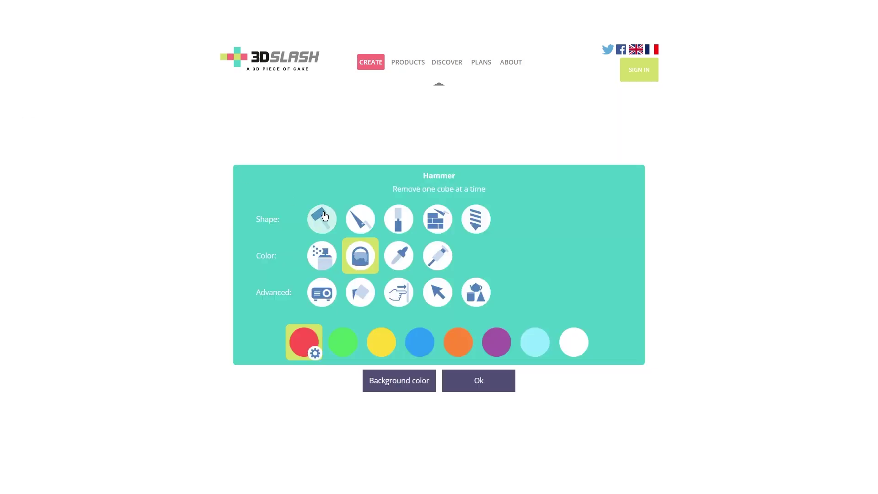
pyautogui.click(395, 261)
pyautogui.click(378, 191)
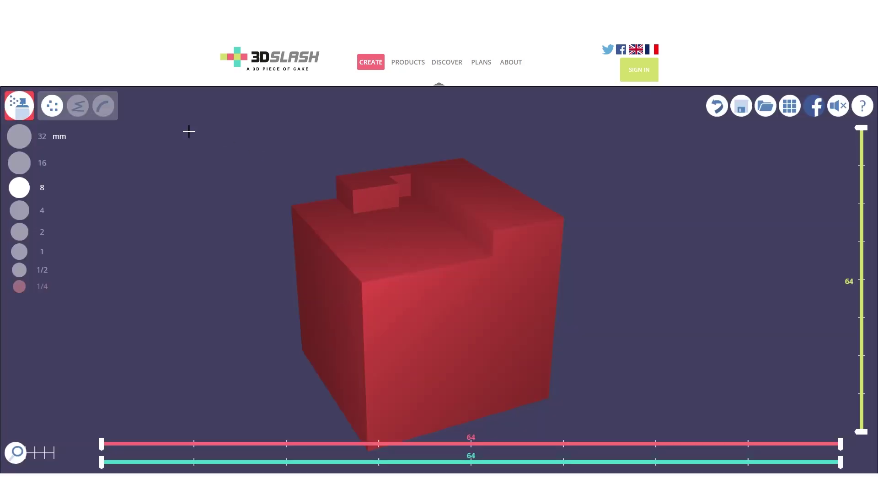
pyautogui.click(19, 106)
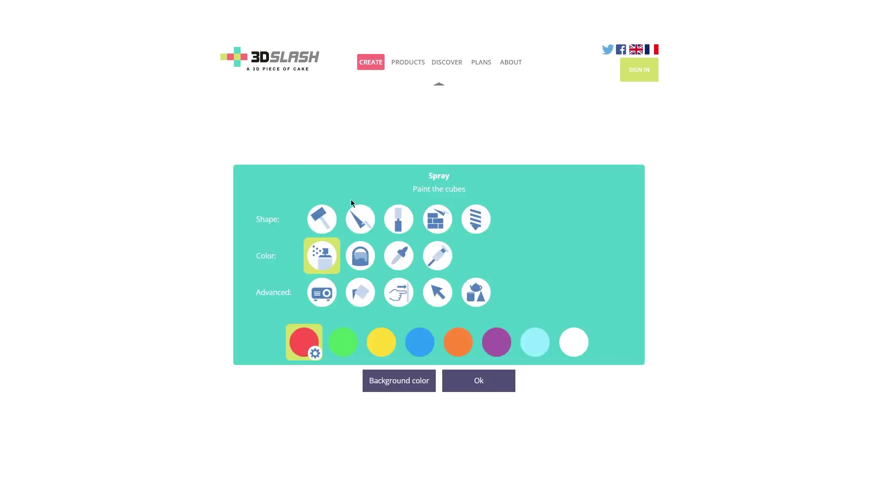
pyautogui.click(435, 264)
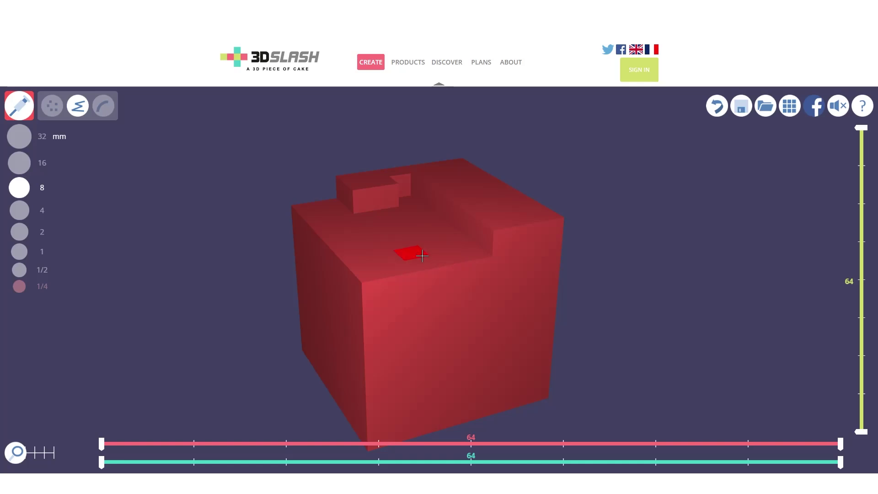
pyautogui.click(19, 106)
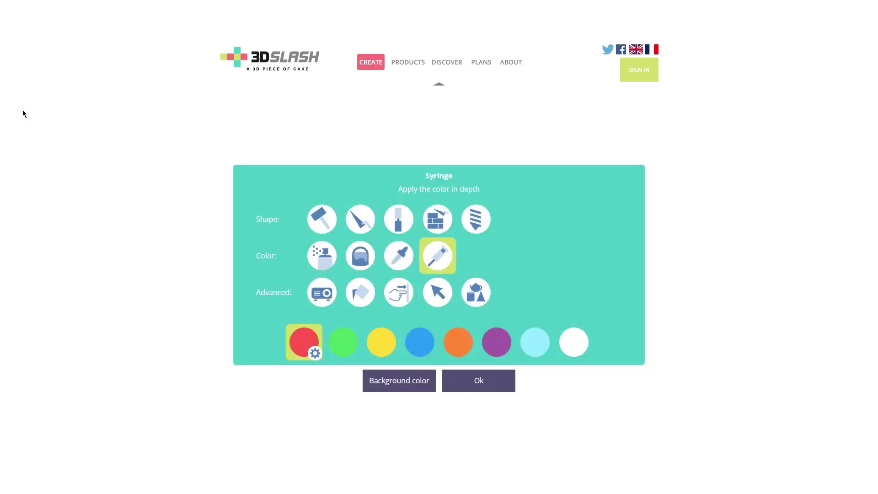
# - Project the coeur_116 heart picture from the gallery onto the cube's left face
pyautogui.click(326, 300)
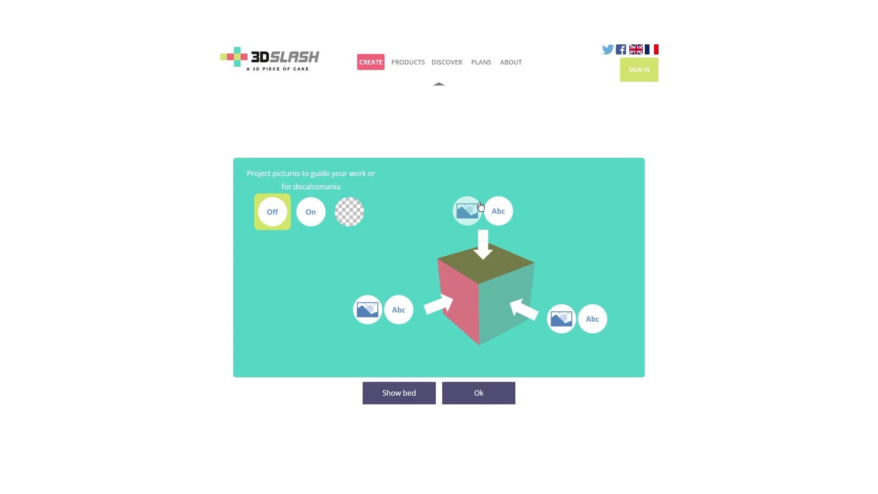
pyautogui.click(369, 313)
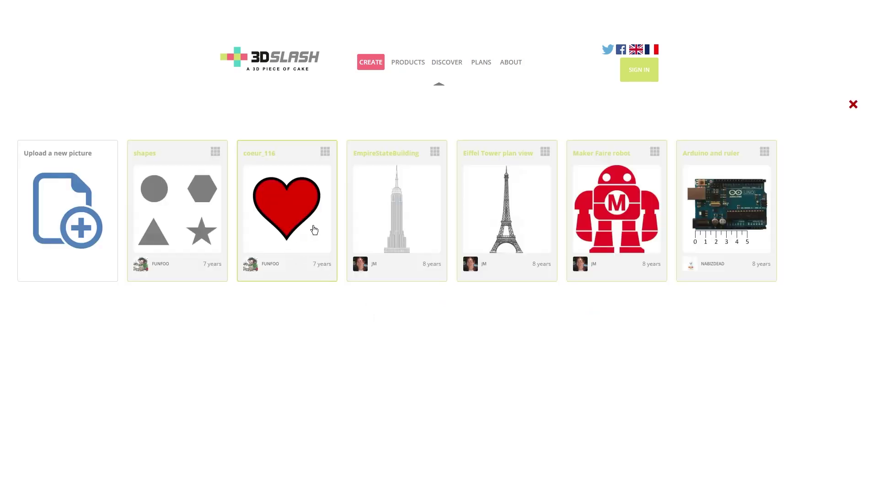
pyautogui.click(288, 204)
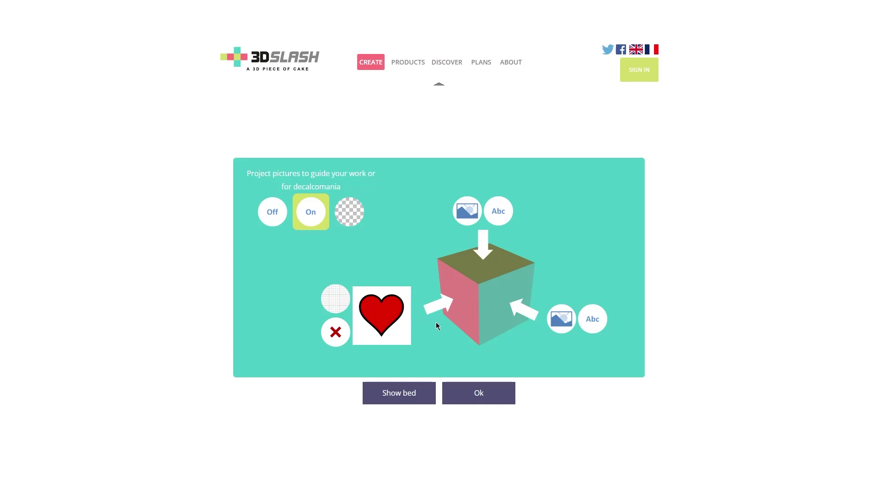
pyautogui.click(477, 392)
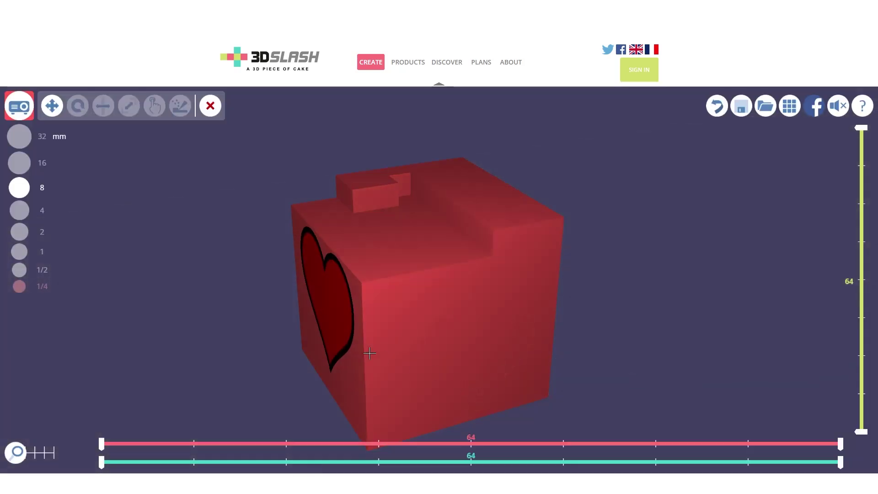
# - Hammer 2 mm notches along the heart's right edge, then select the Filler tool
pyautogui.click(524, 278)
pyautogui.scroll(5, 259, 290)
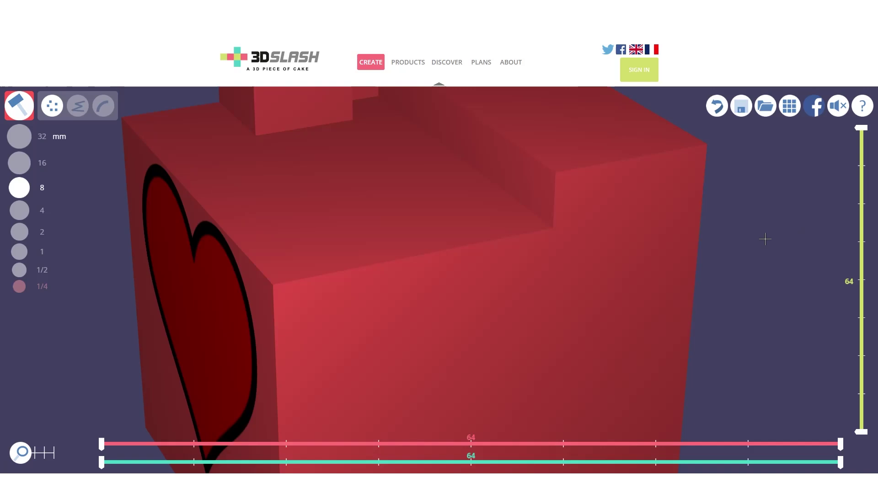
pyautogui.moveTo(307, 397); pyautogui.dragTo(507, 228, button='right')
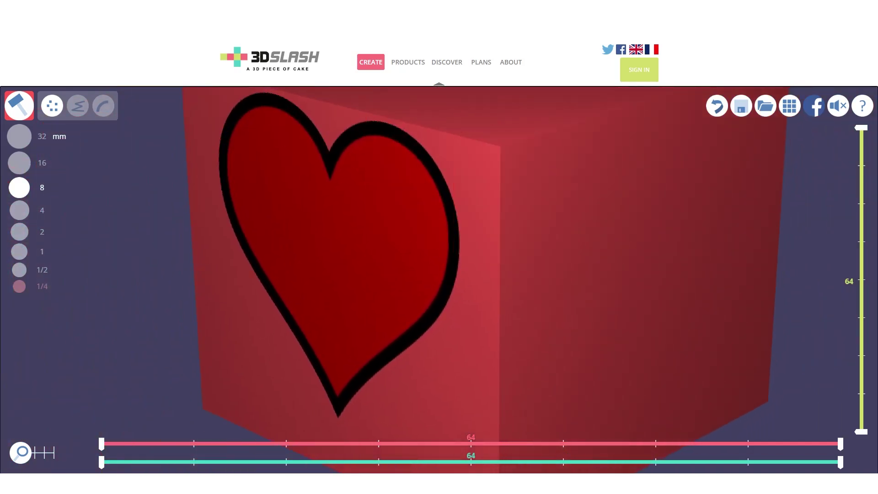
pyautogui.click(20, 232)
pyautogui.moveTo(435, 153)
pyautogui.mouseDown()
pyautogui.moveTo(458, 199)
pyautogui.moveTo(453, 275)
pyautogui.mouseUp()
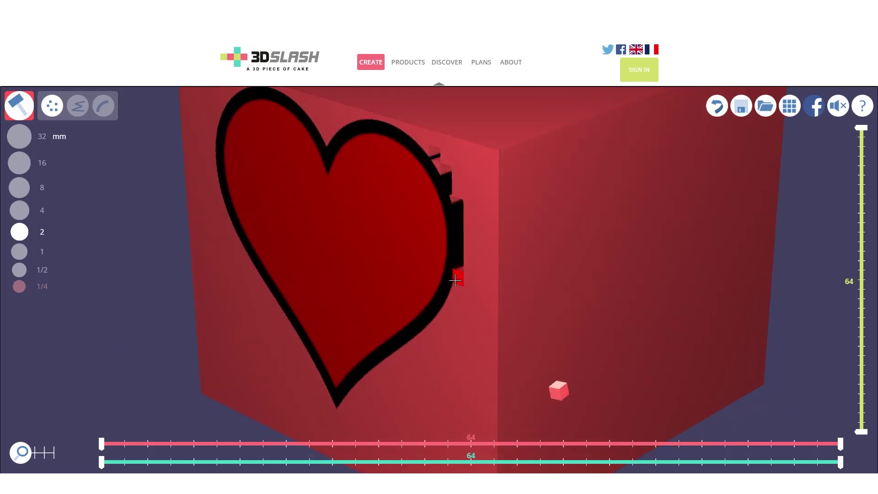
pyautogui.click(23, 113)
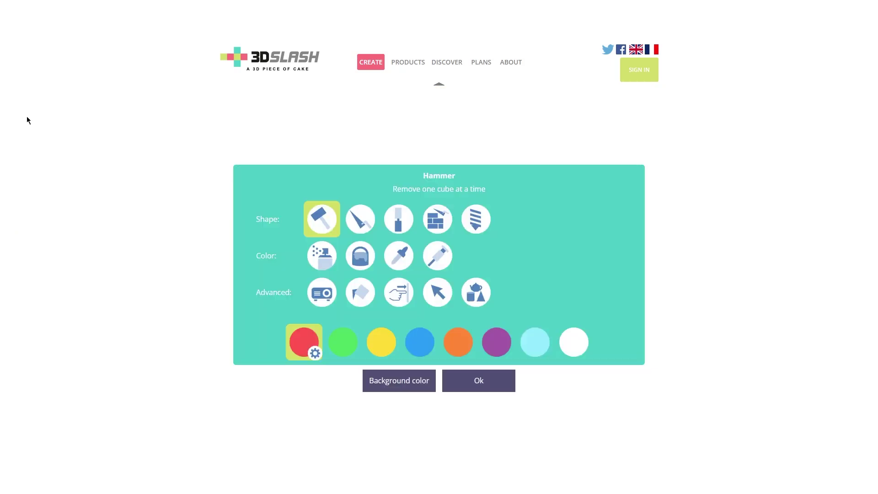
pyautogui.click(357, 293)
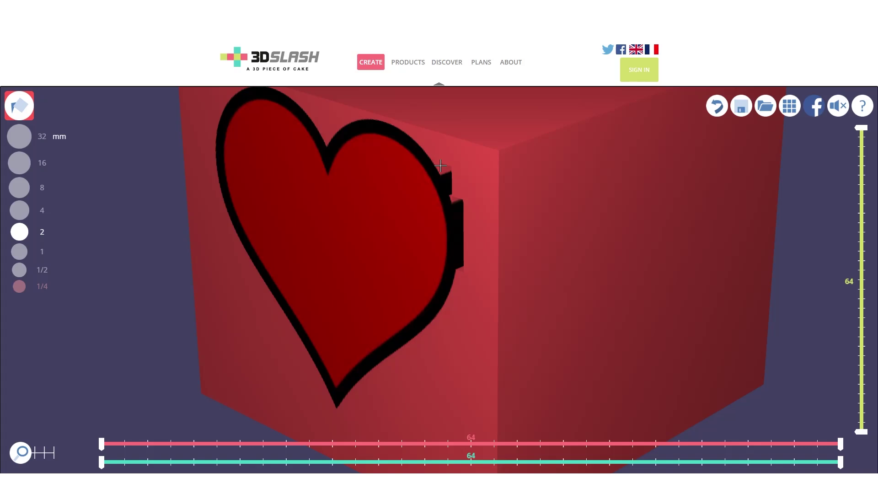
# - Push the cube's right face inward four times with the Finger tool
pyautogui.click(19, 105)
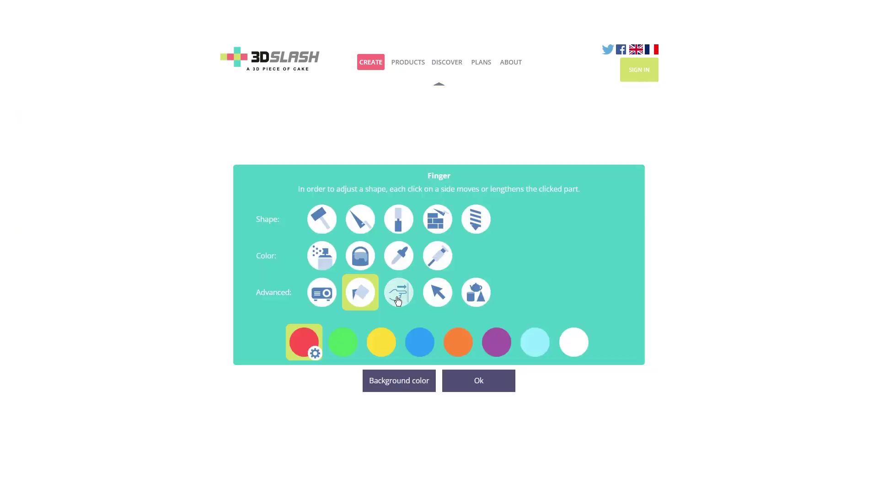
pyautogui.click(397, 300)
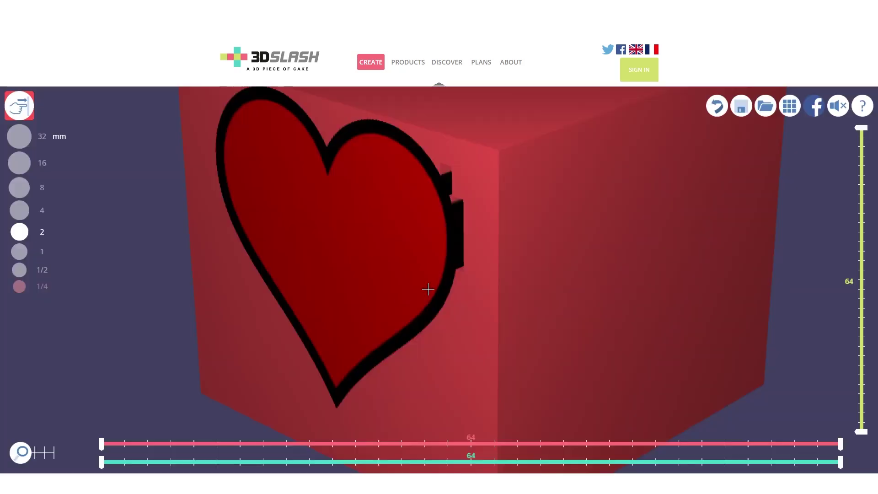
pyautogui.click(515, 232)
pyautogui.click(481, 206)
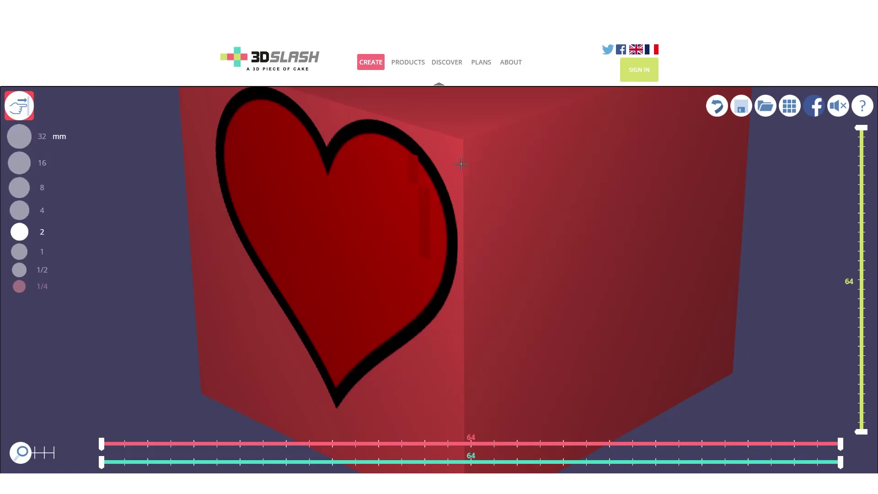
pyautogui.click(474, 159)
pyautogui.click(474, 147)
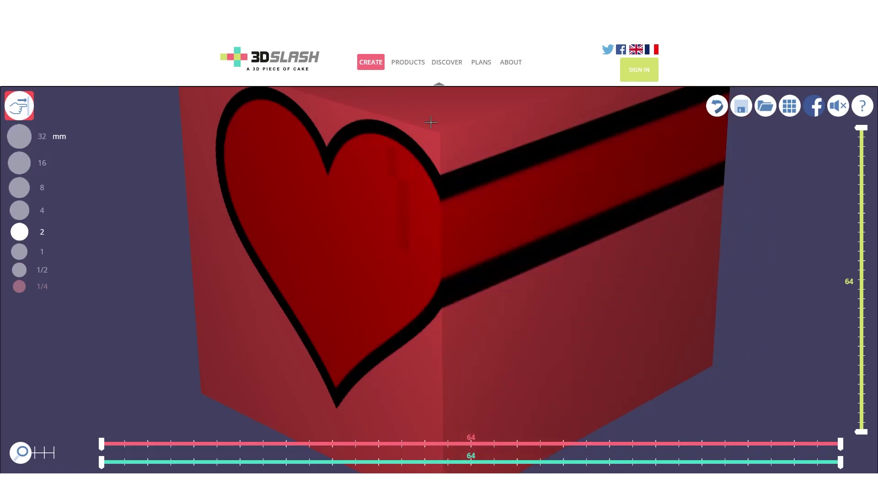
pyautogui.moveTo(503, 188); pyautogui.dragTo(473, 201, button='right')
pyautogui.scroll(-5, 474, 201)
# - Choose the Select tool and select the whole model, viewing it from above
pyautogui.press('space')
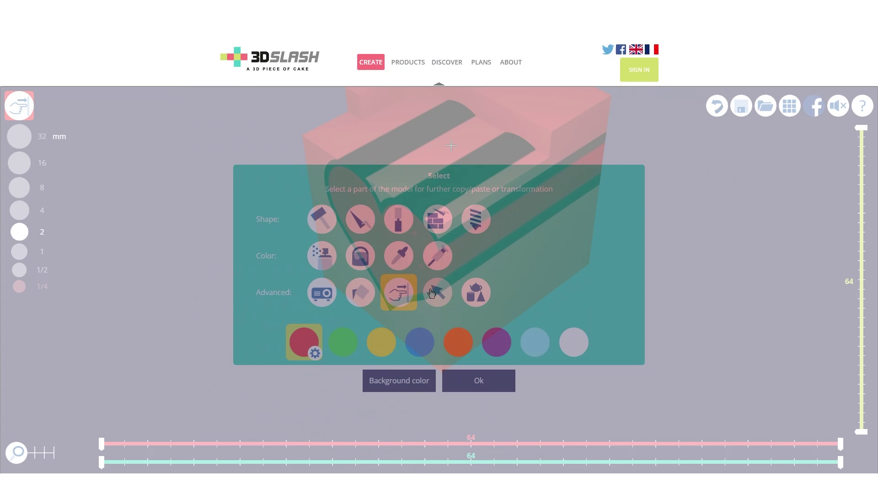
pyautogui.click(435, 297)
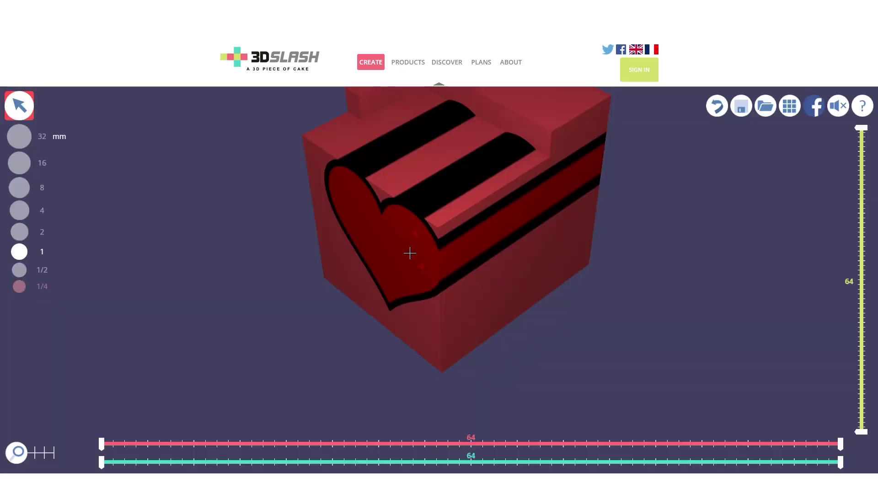
pyautogui.click(369, 103)
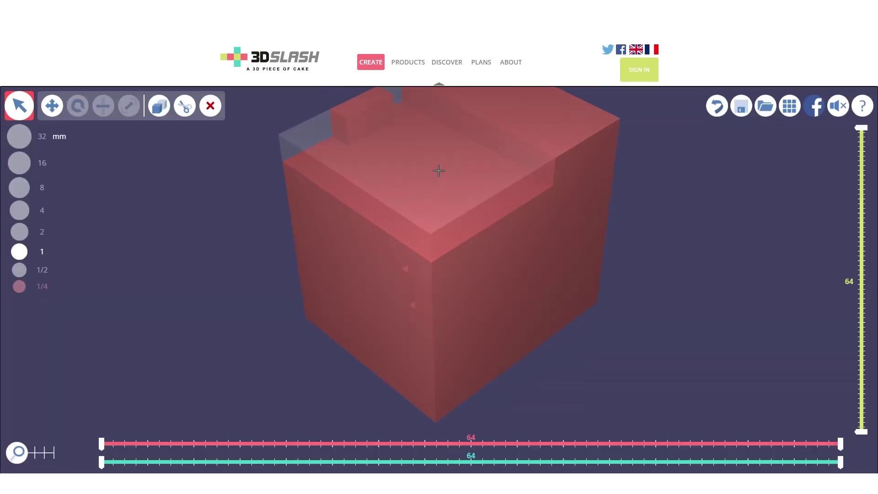
pyautogui.moveTo(439, 171); pyautogui.dragTo(397, 241, button='right')
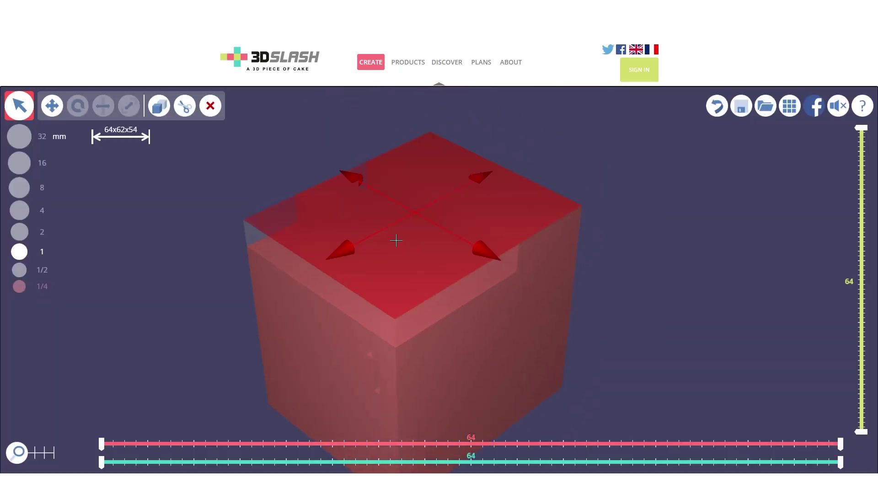
pyautogui.click(19, 103)
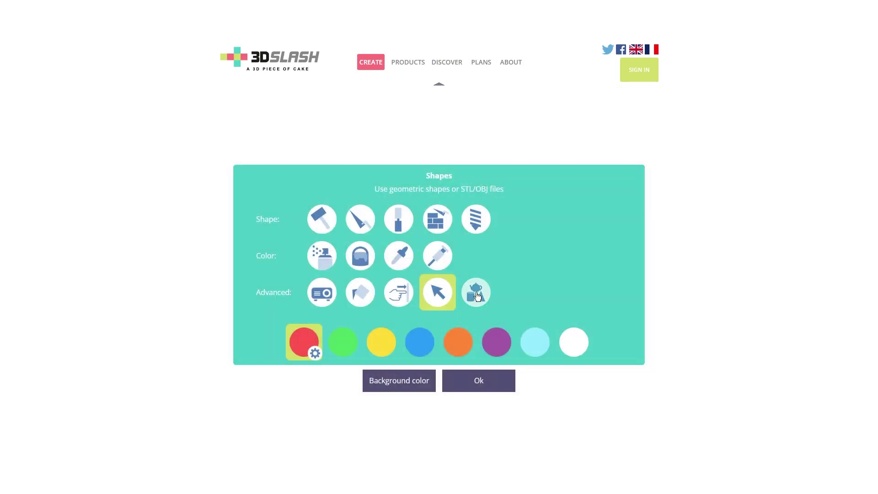
# - Insert a cone, stretch it to 64×89×64, and merge it into the model
pyautogui.click(477, 296)
pyautogui.click(494, 292)
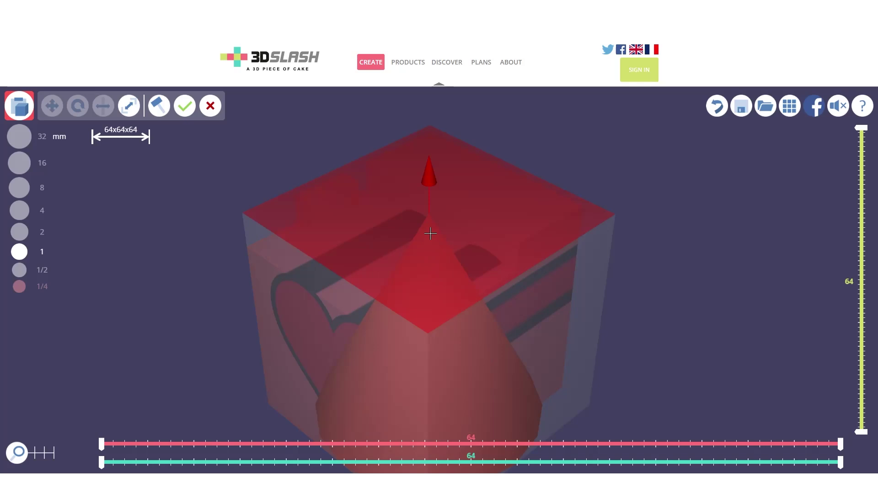
pyautogui.moveTo(429, 179); pyautogui.dragTo(426, 86)
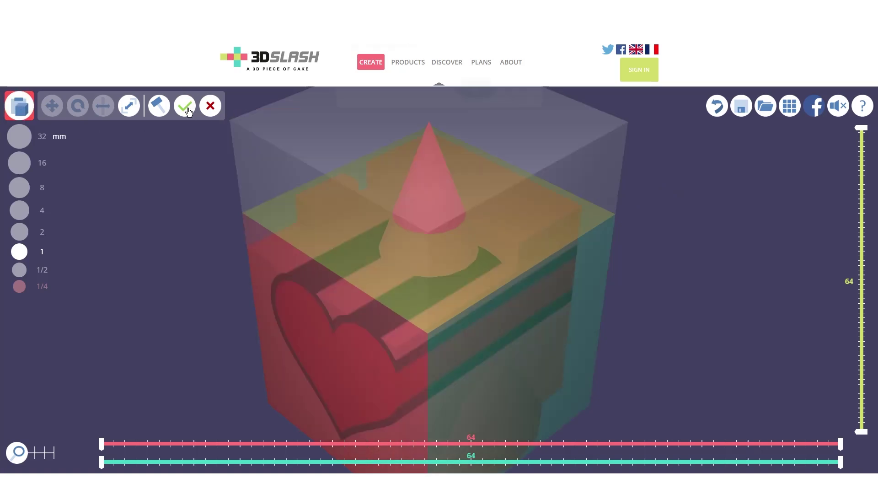
pyautogui.click(187, 109)
pyautogui.click(470, 93)
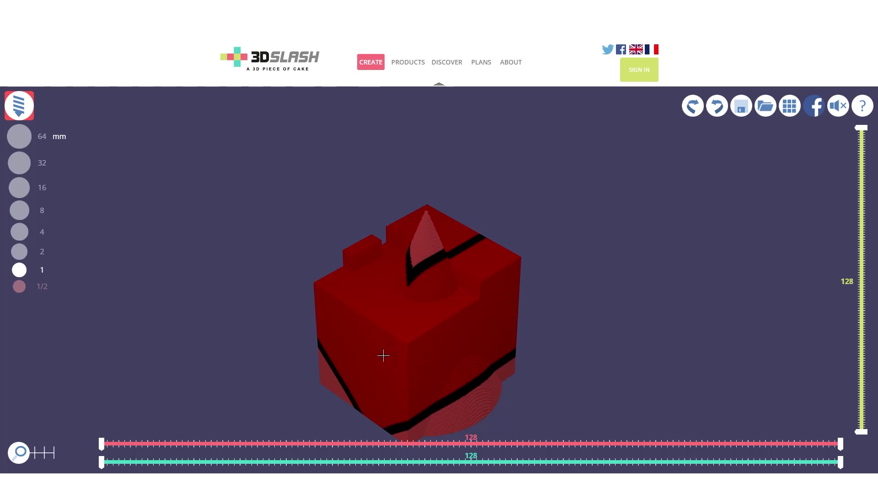
# - Pick the green then yellow colour swatches and switch to the 1 mm Spray tool
pyautogui.click(19, 105)
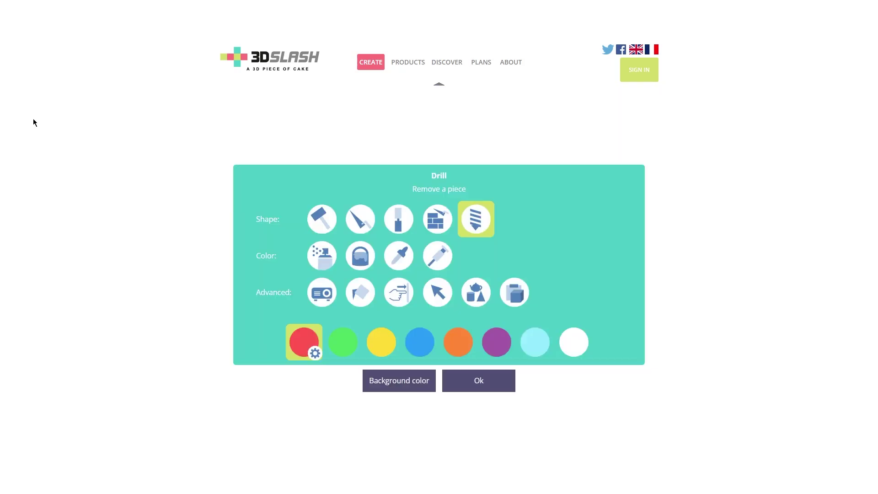
pyautogui.click(351, 344)
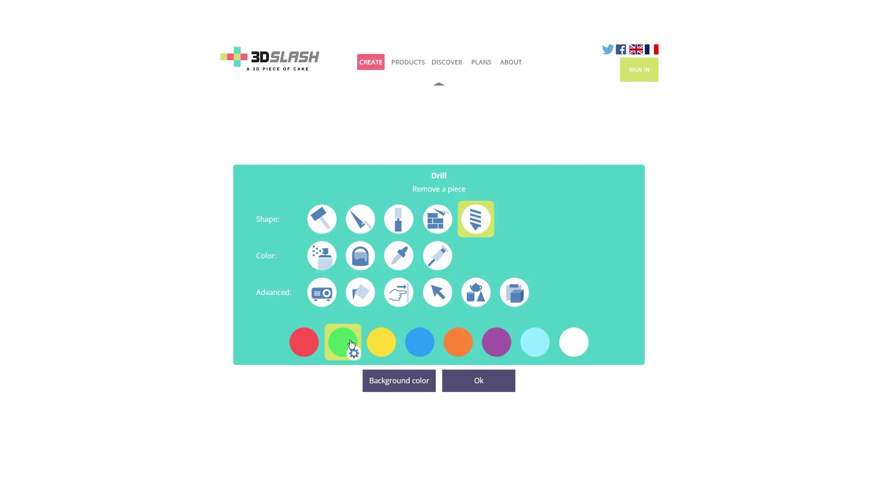
pyautogui.click(381, 343)
pyautogui.click(471, 379)
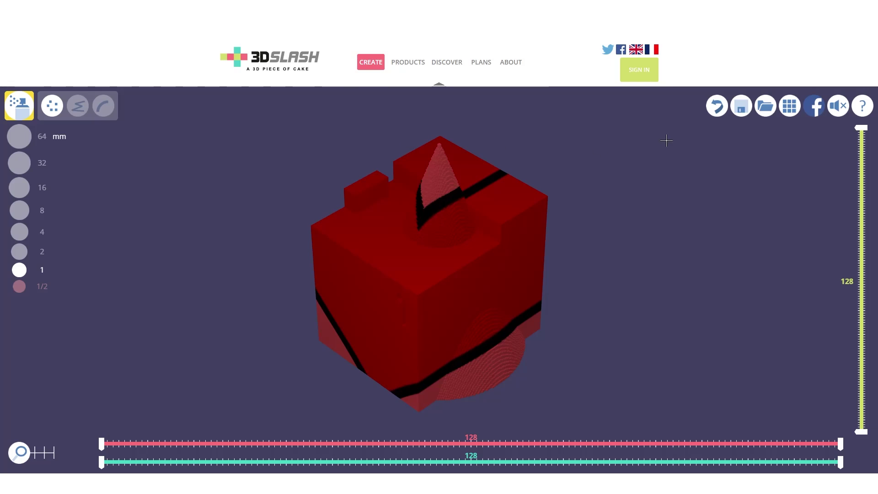
pyautogui.click(742, 108)
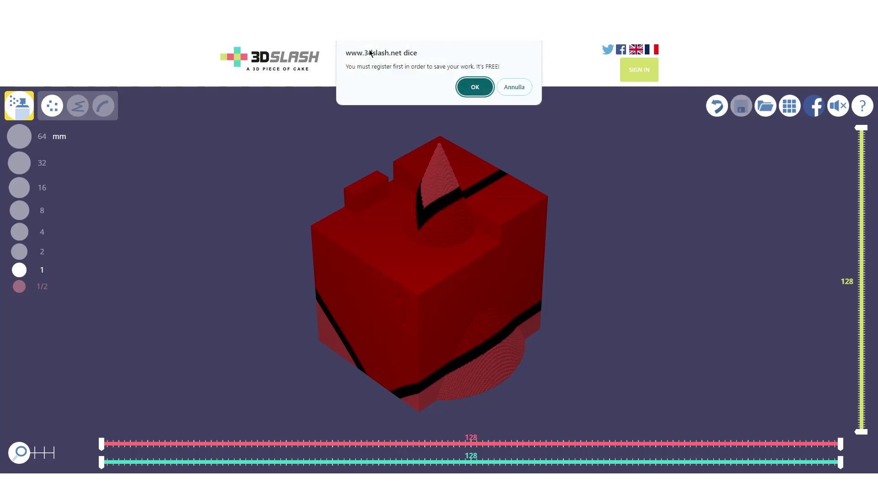
pyautogui.click(474, 86)
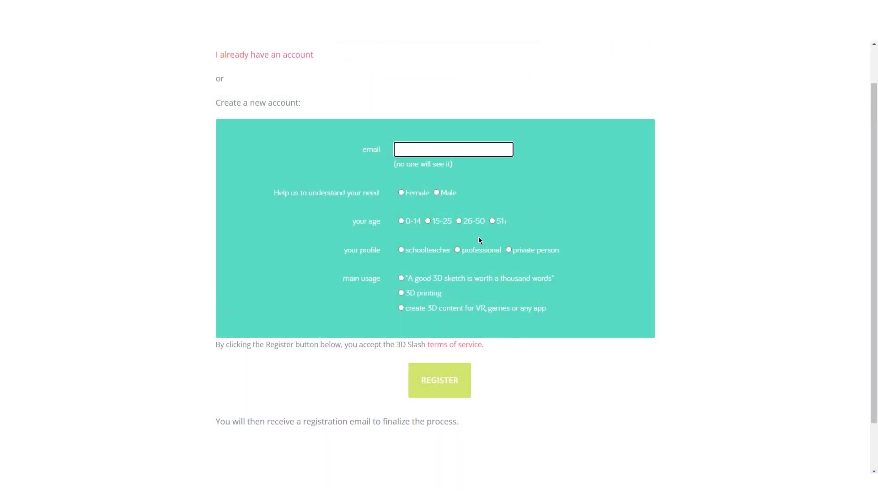